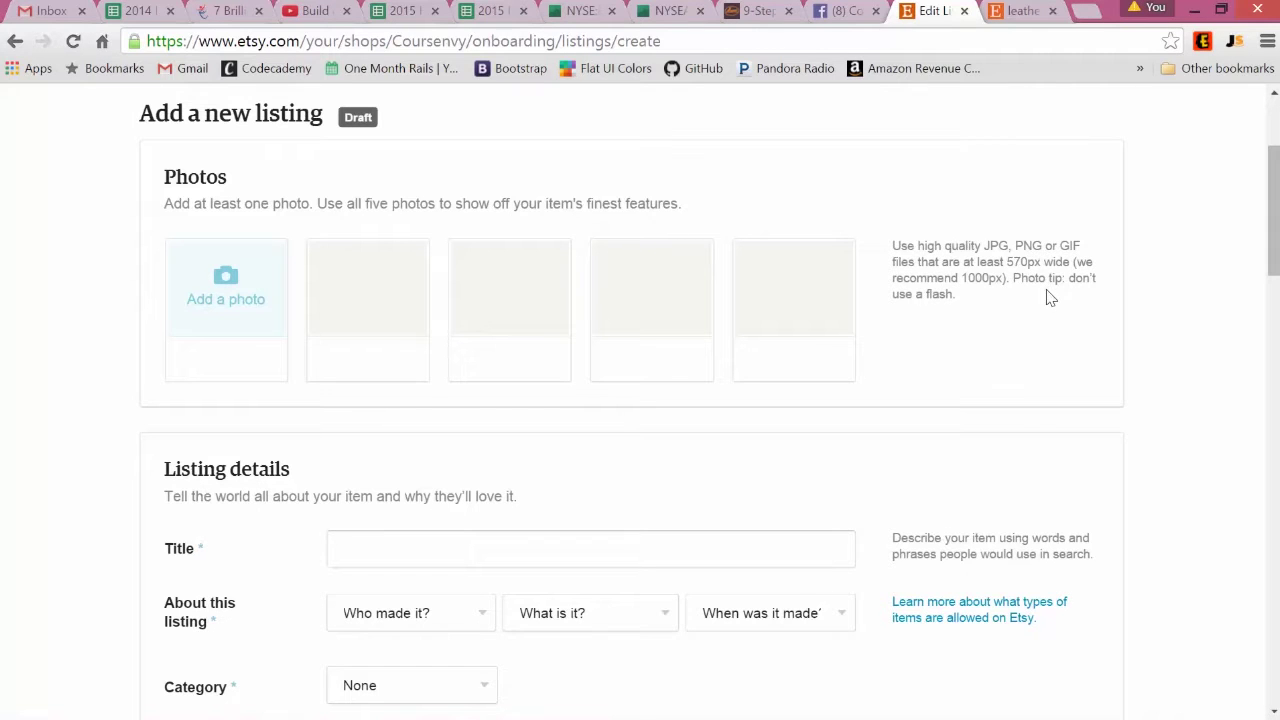
# Step: Enter the title 'leather jacket - vintage leather - authentic leather coat', adding the missing space before 'vintage'
pyautogui.click(375, 555)
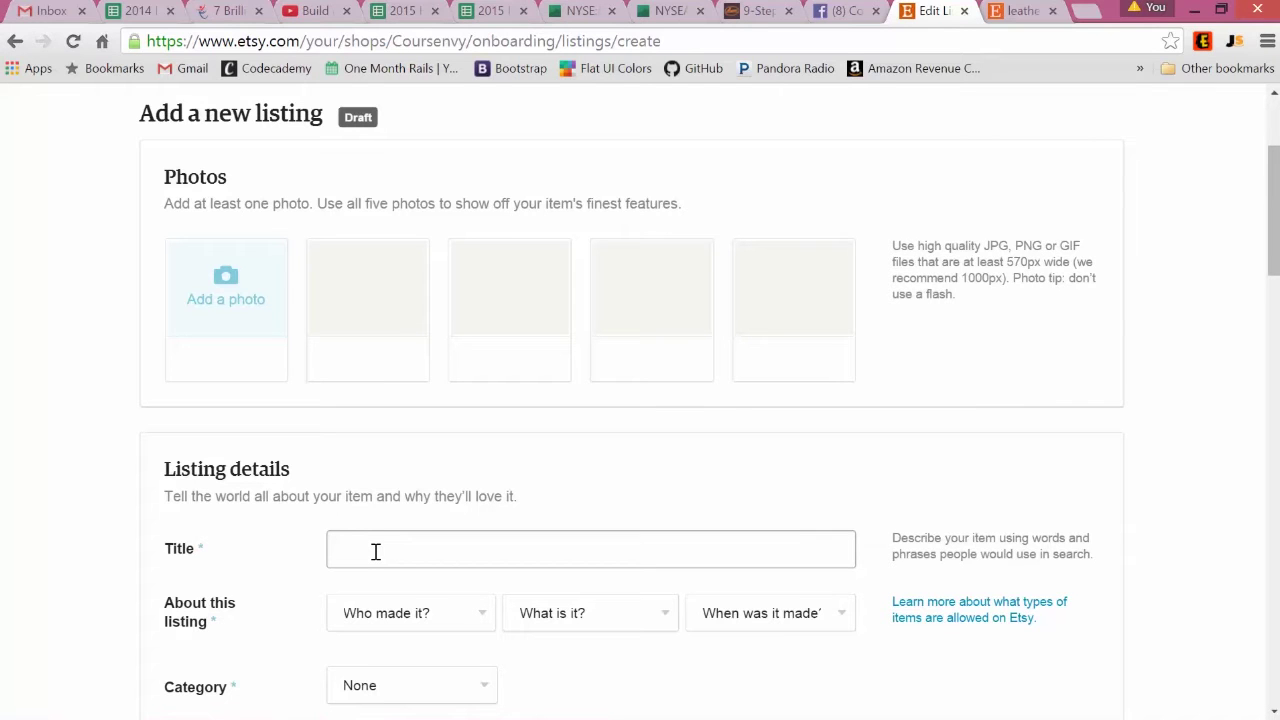
pyautogui.click(375, 551)
pyautogui.write('leather jacket')
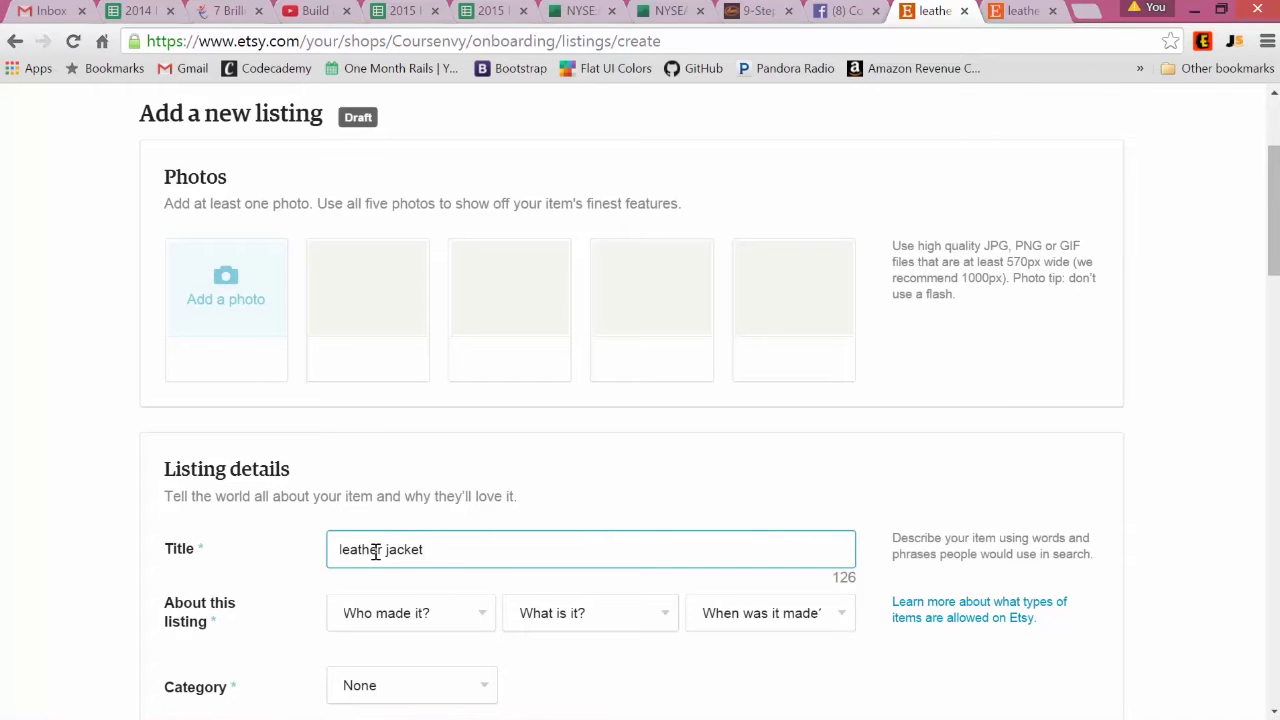
pyautogui.write(' -vintage leather - authen')
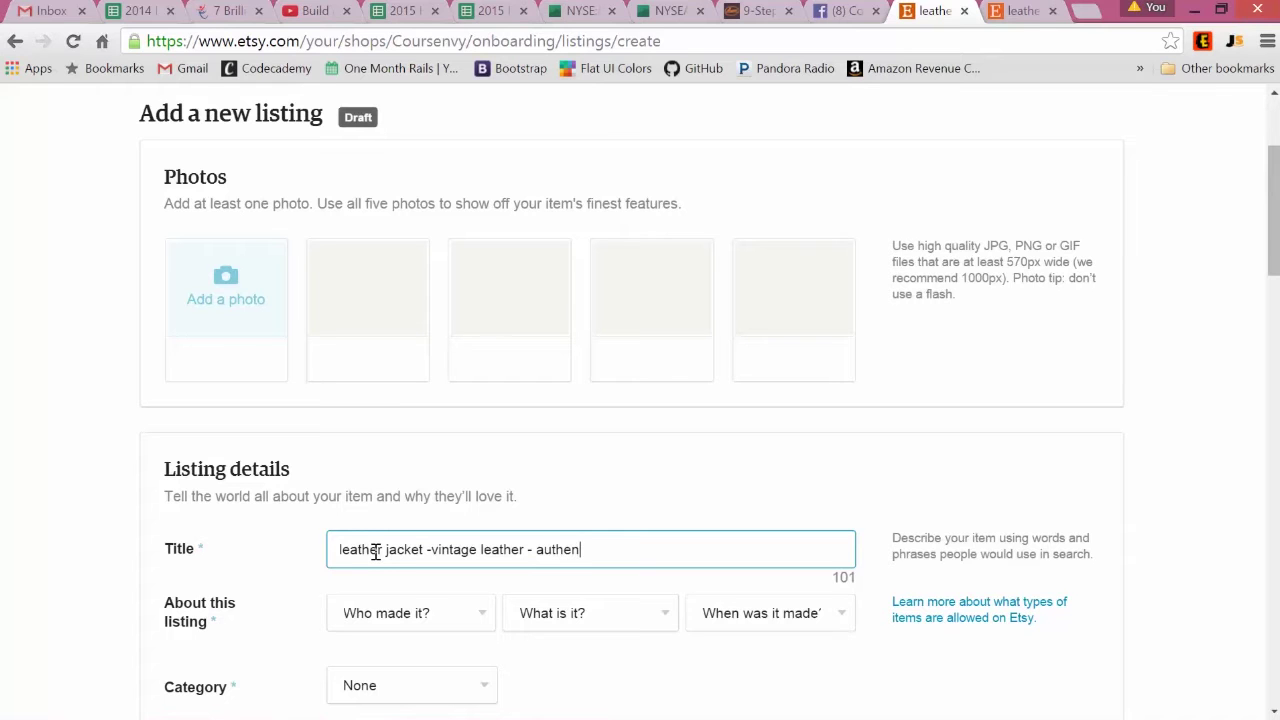
pyautogui.write('tic leather coat')
pyautogui.click(432, 552)
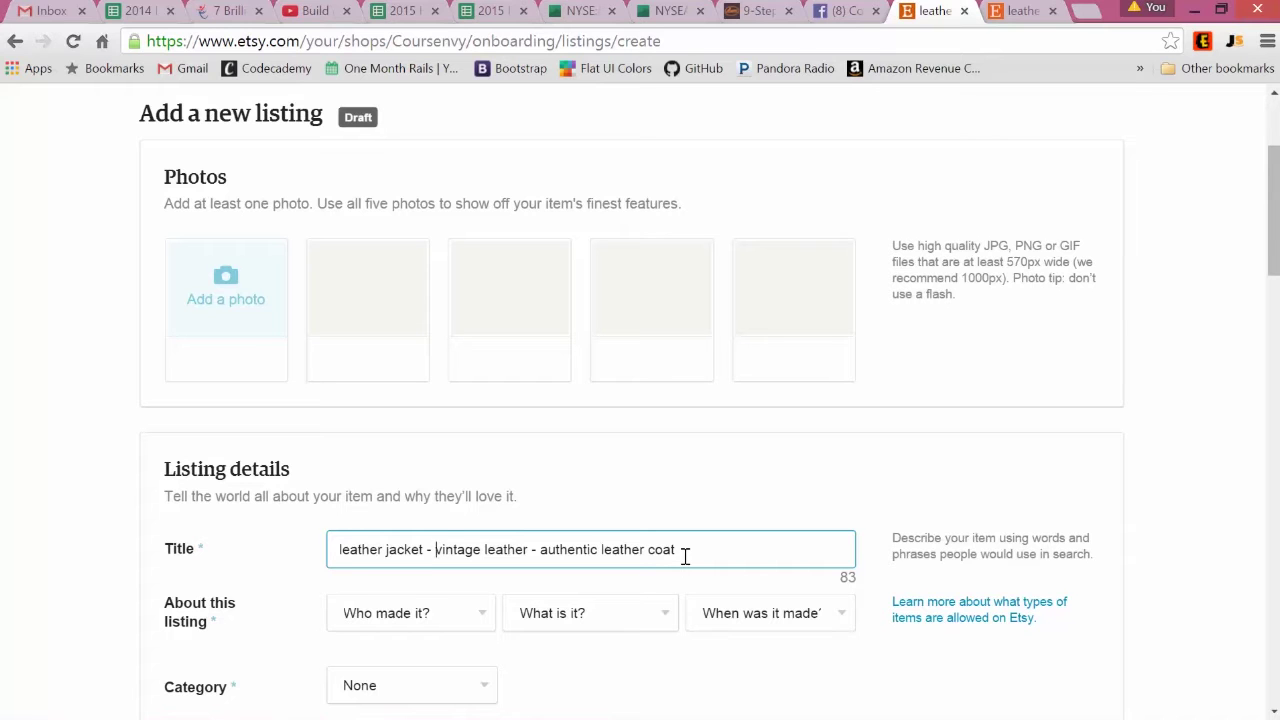
# Step: Set About to I did, A finished product, 2010 - 2015, and choose the Clothing category
pyautogui.scroll(-1, 251, 505)
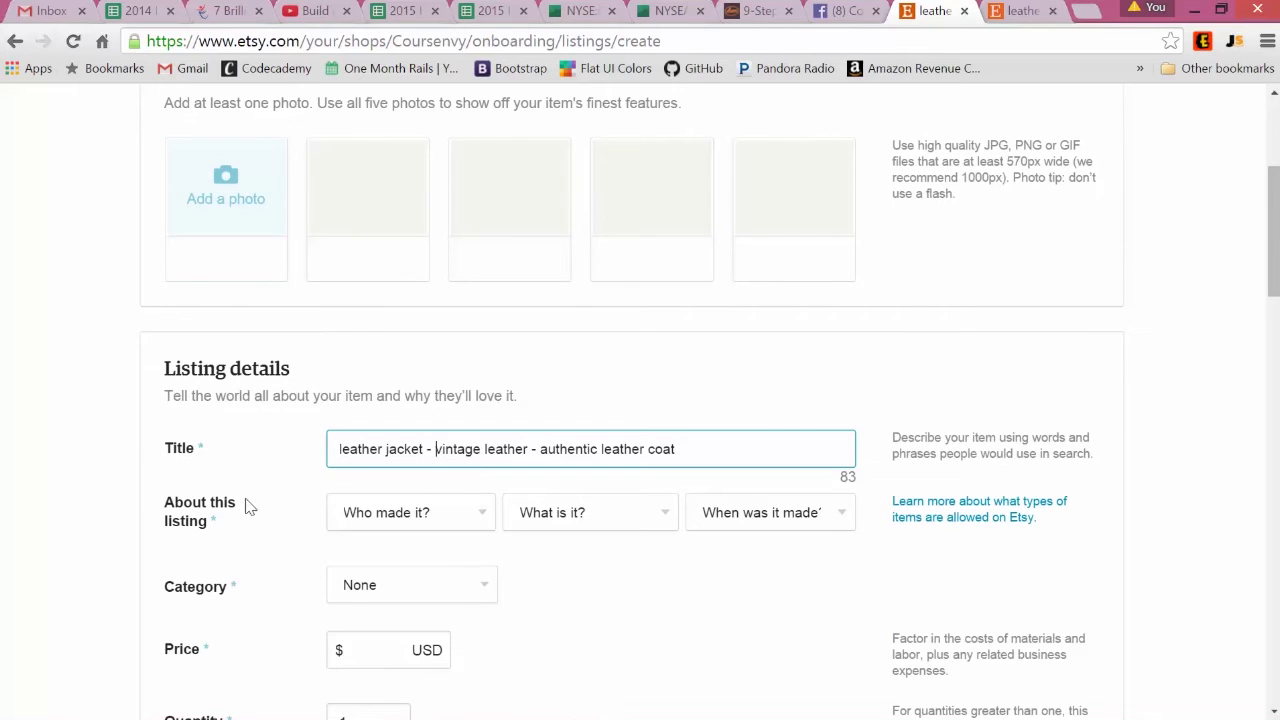
pyautogui.click(403, 516)
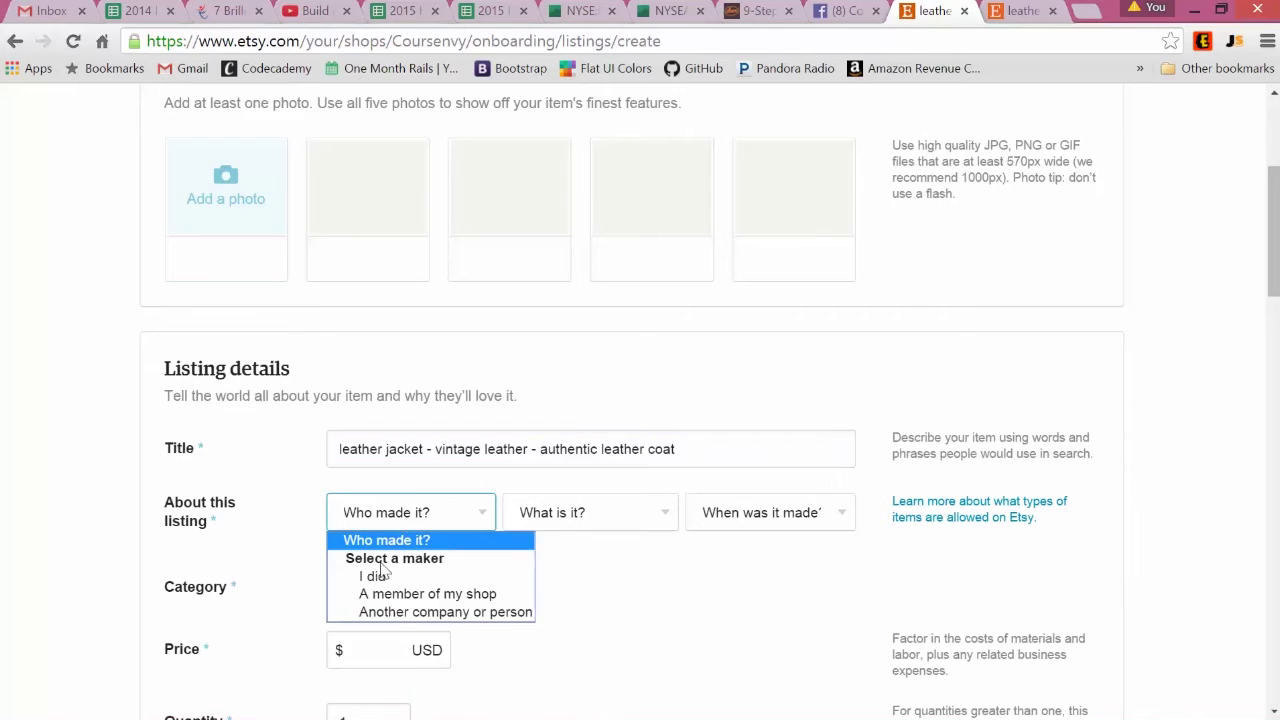
pyautogui.click(373, 576)
pyautogui.click(575, 518)
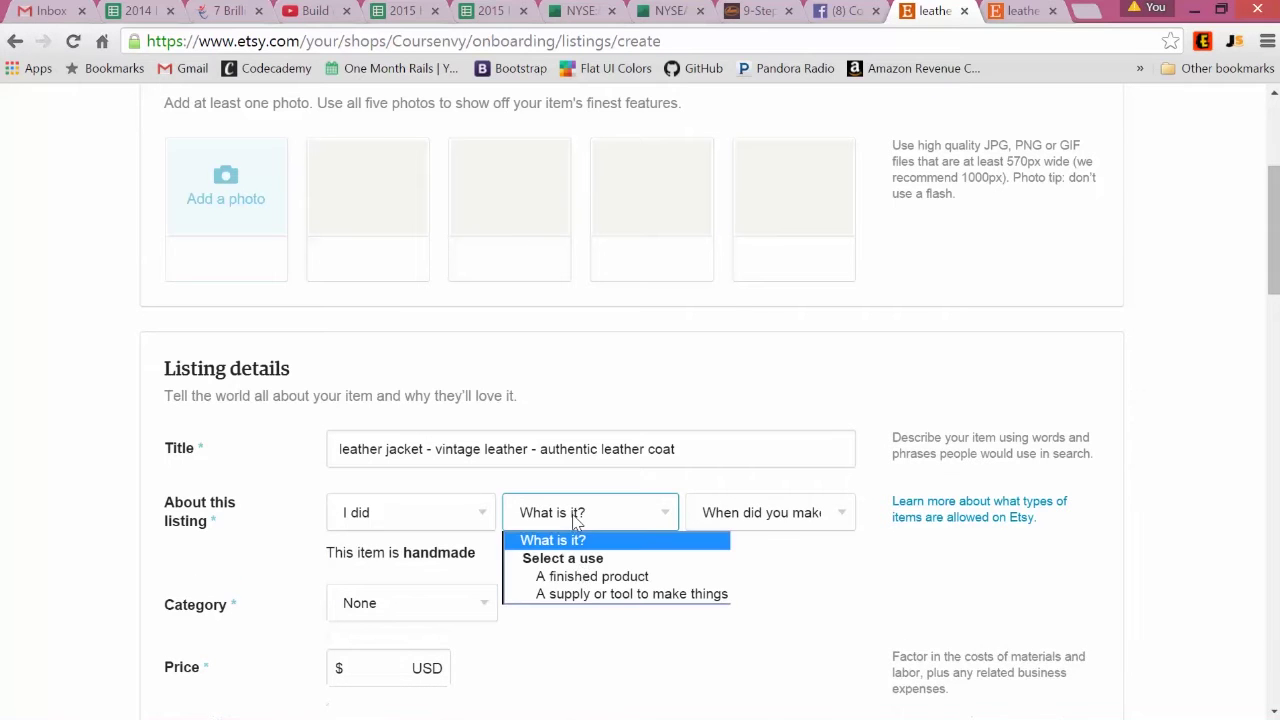
pyautogui.click(583, 577)
pyautogui.click(779, 519)
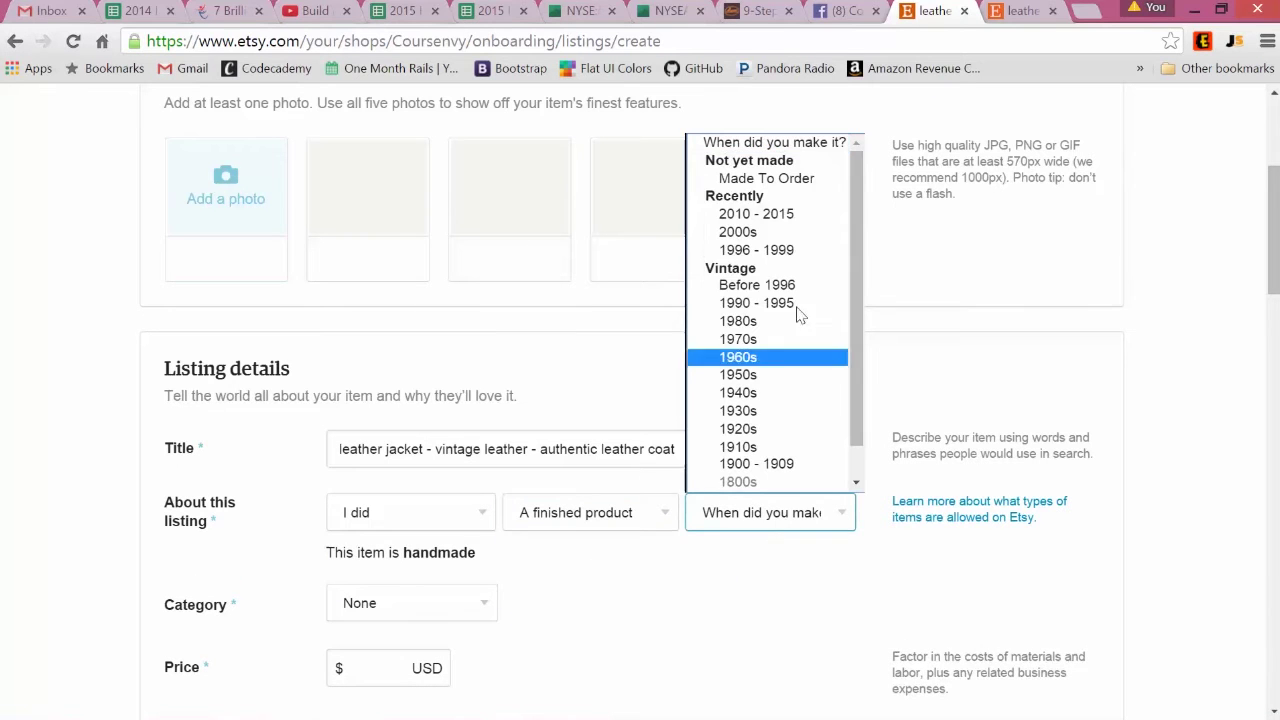
pyautogui.click(798, 222)
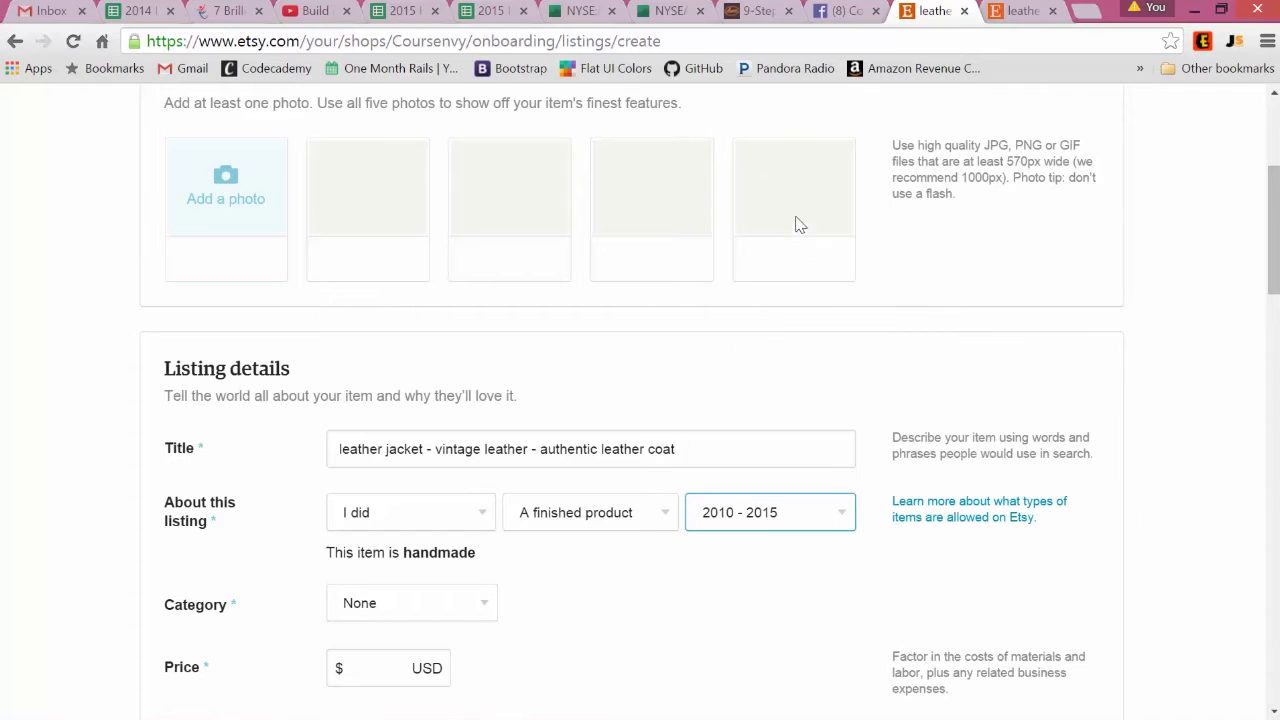
pyautogui.click(478, 608)
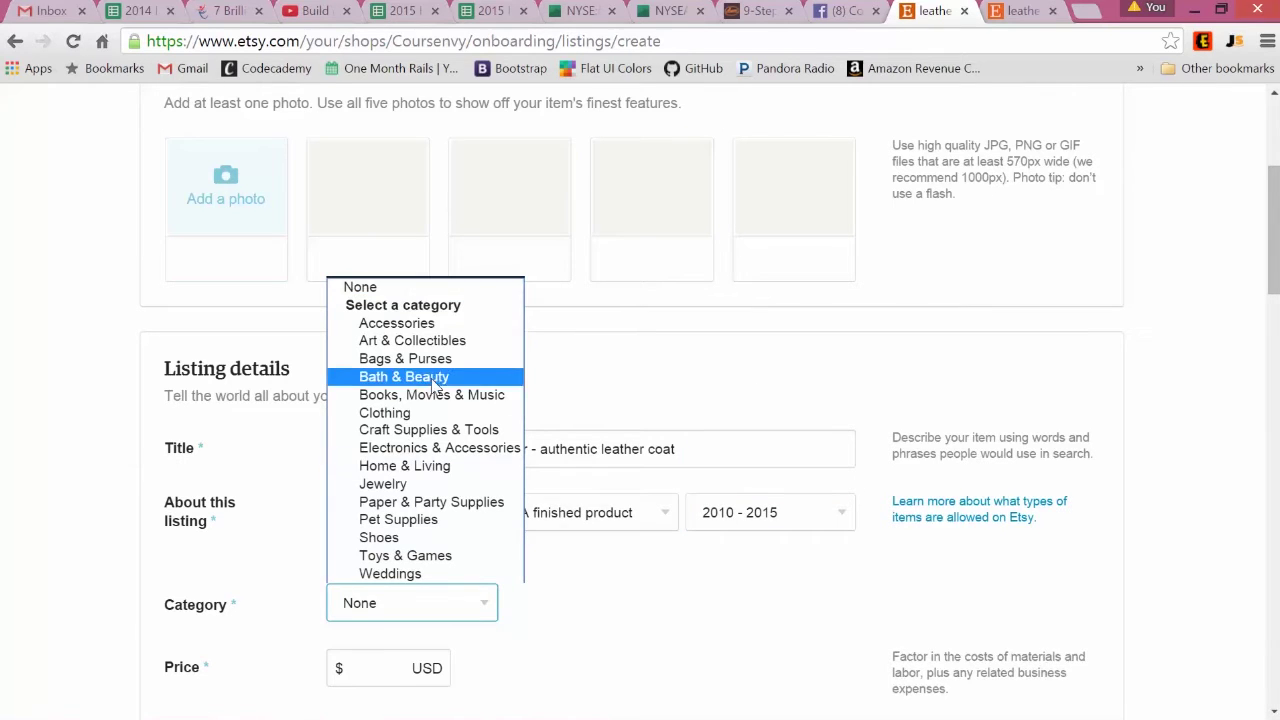
pyautogui.click(400, 412)
# Step: Enter price 80.00 USD and quantity 7, keeping the item type Physical
pyautogui.scroll(-1, 322, 528)
pyautogui.click(389, 576)
pyautogui.write('80')
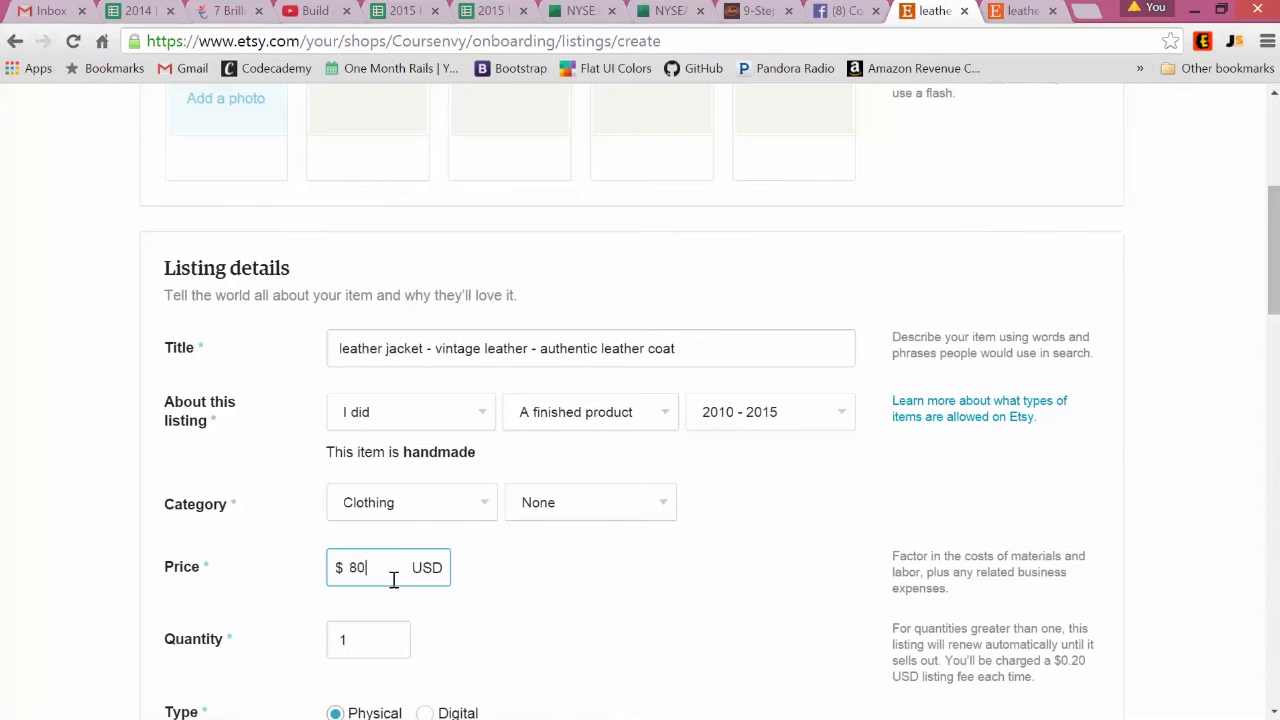
pyautogui.scroll(-2, 500, 586)
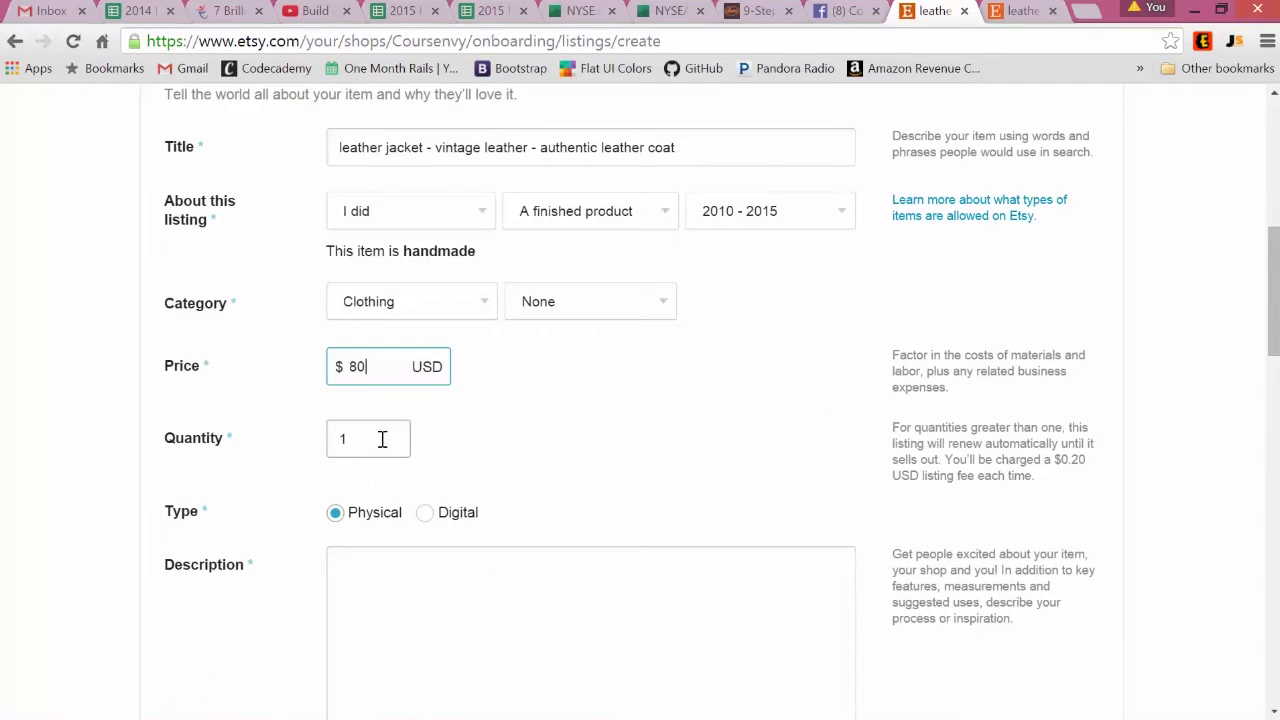
pyautogui.press('Tab')
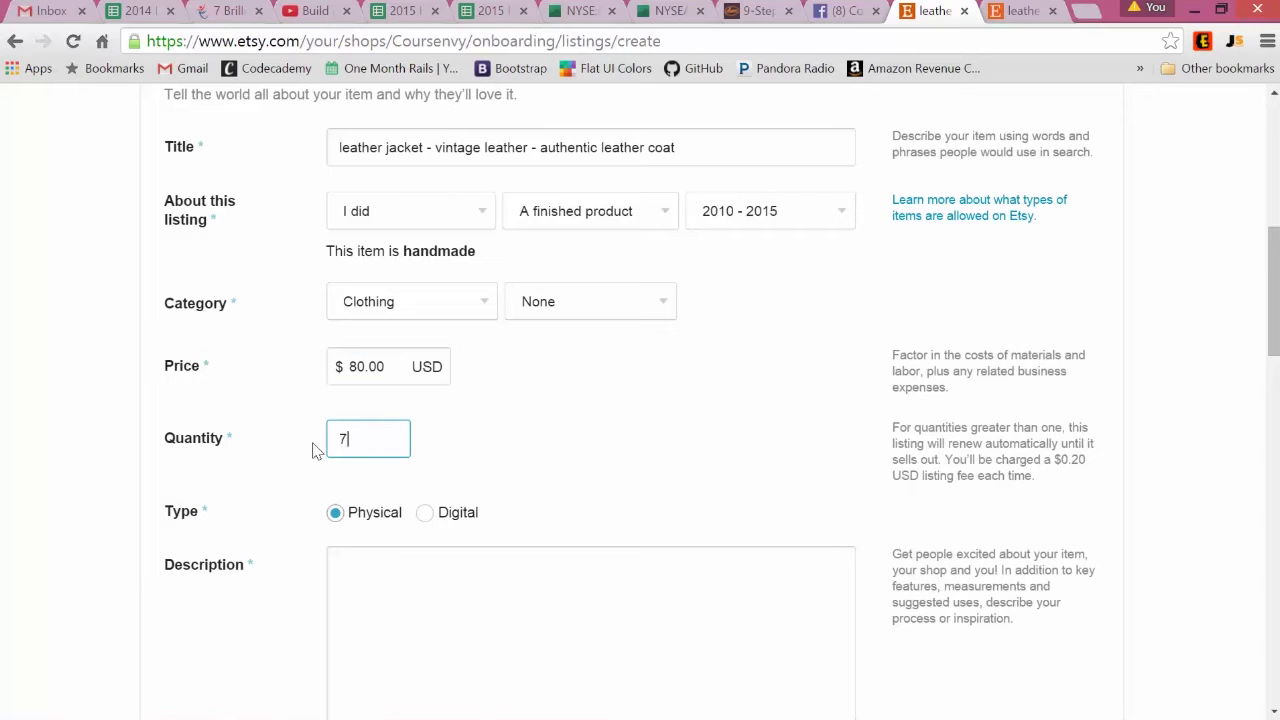
pyautogui.click(334, 515)
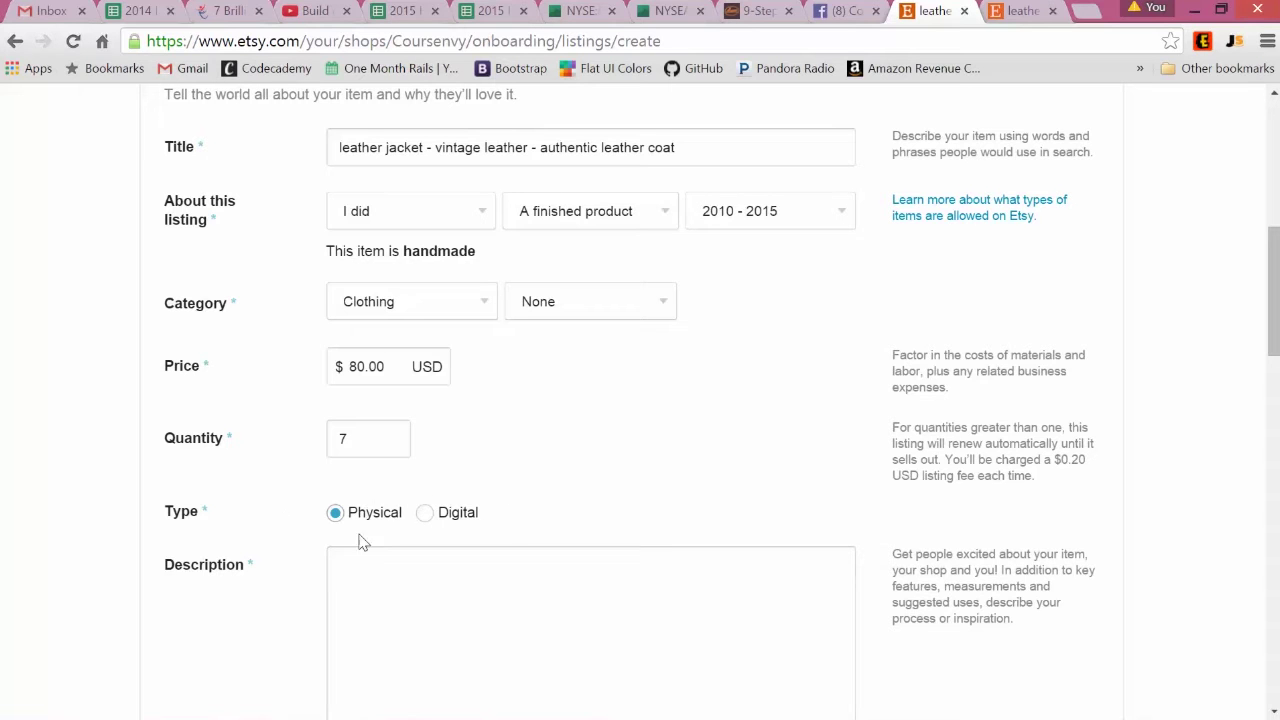
# Step: Type 'First 160 characters' as the opening line of the Description
pyautogui.click(386, 586)
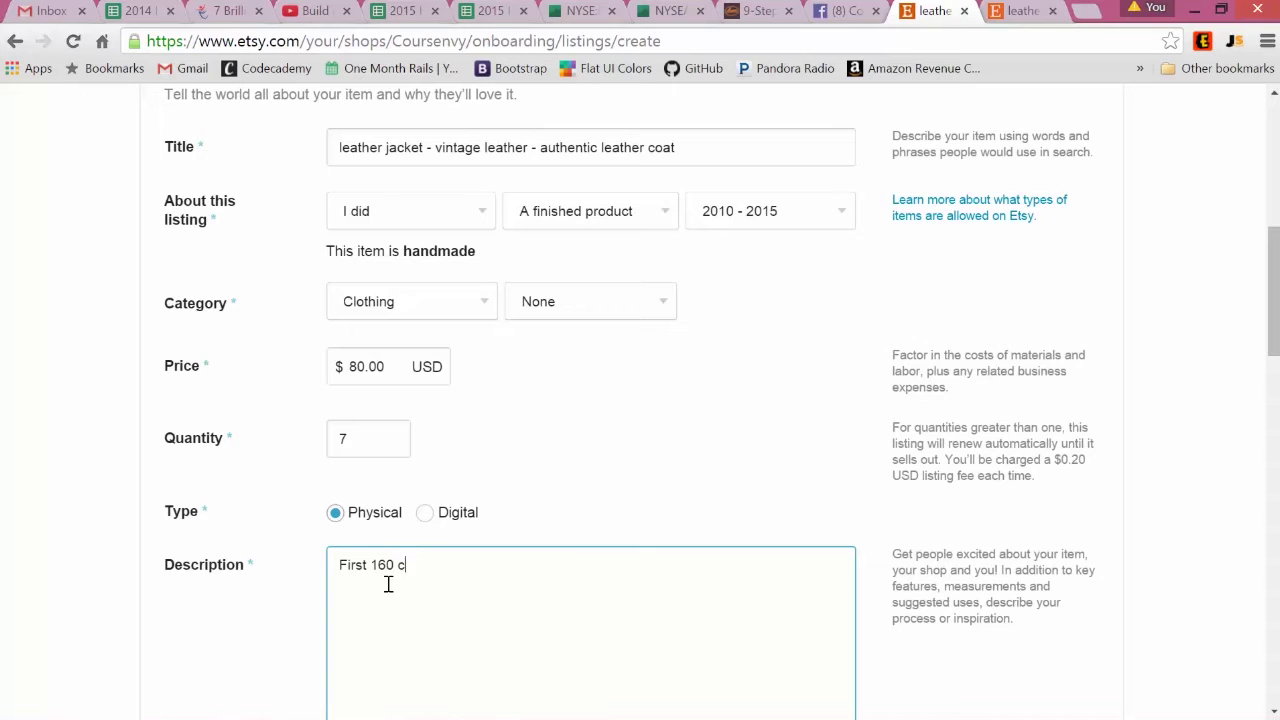
pyautogui.write('First 160 characters')
pyautogui.scroll(-1, 620, 540)
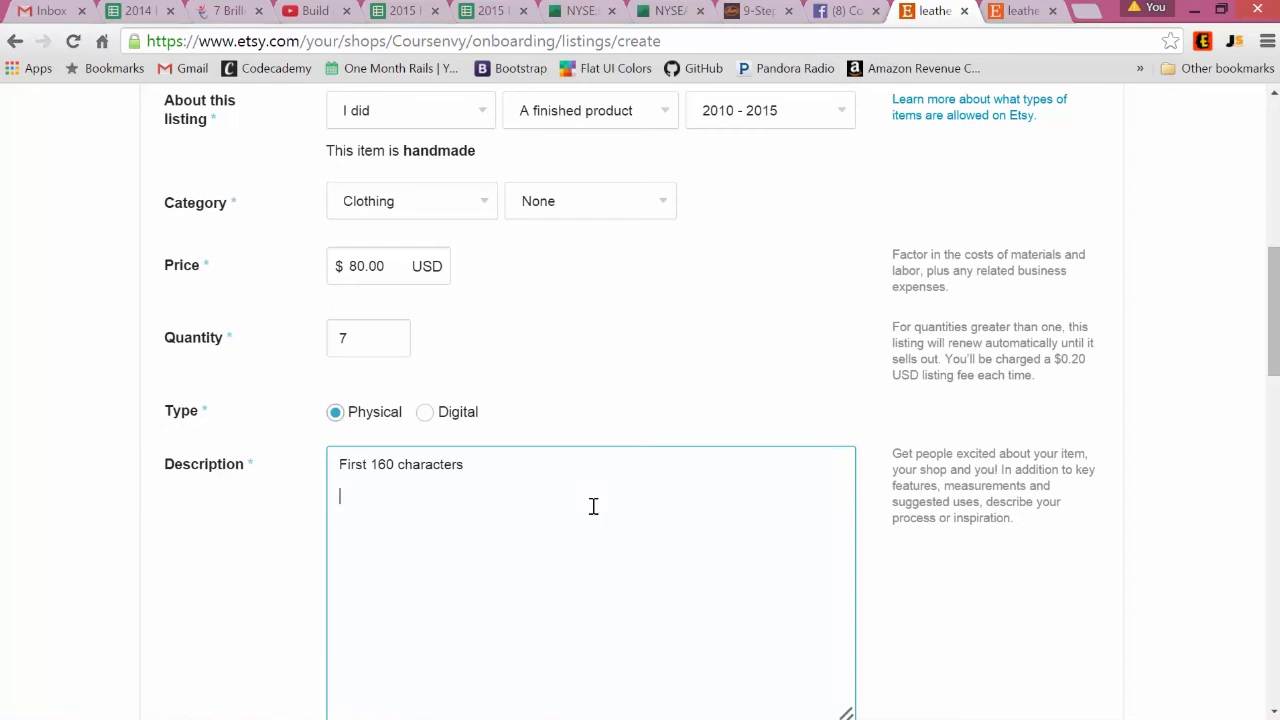
pyautogui.scroll(-1, 296, 475)
pyautogui.scroll(-1, 296, 475)
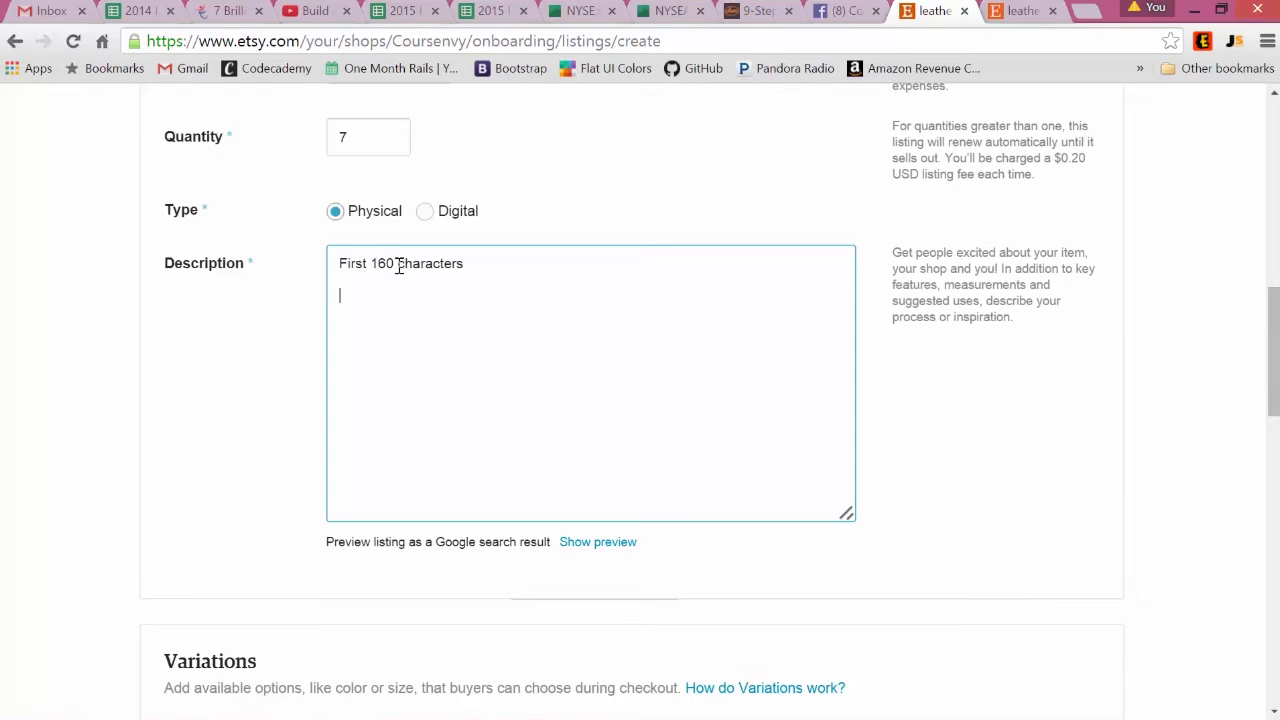
# Step: Display the Google search-result preview pairing the title with the 'First 160 characters' snippet
pyautogui.click(604, 545)
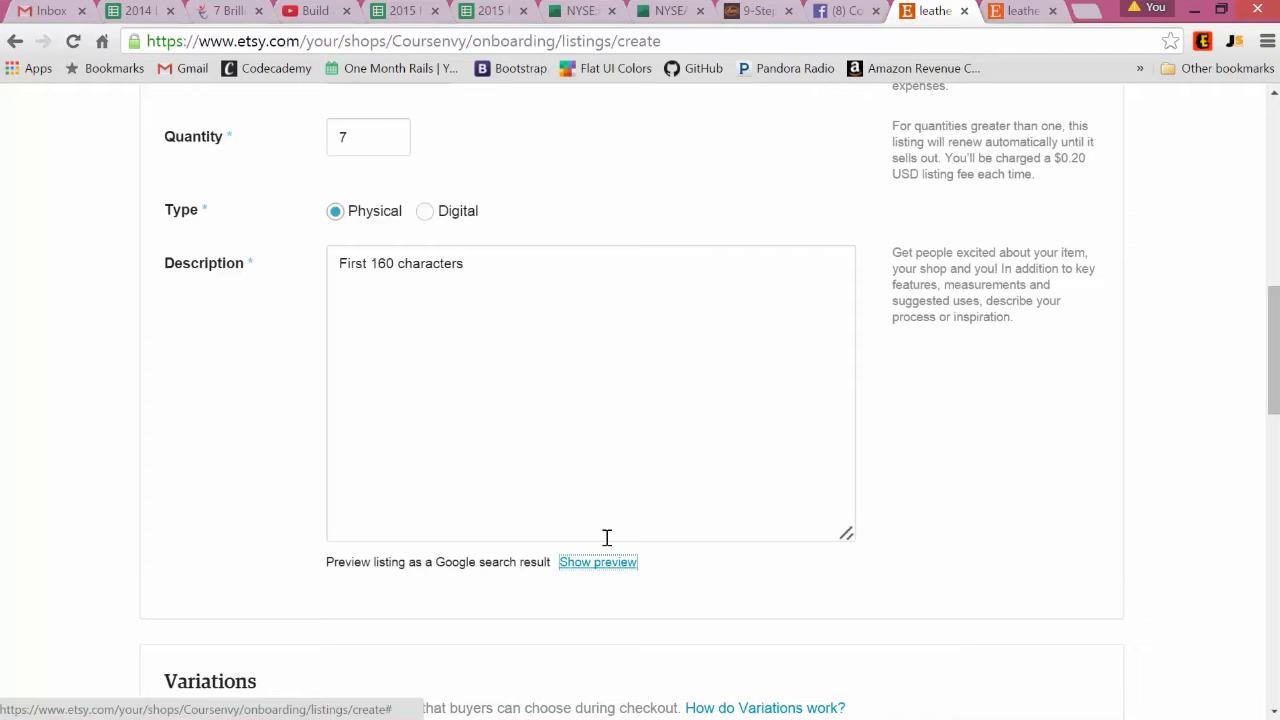
pyautogui.click(598, 565)
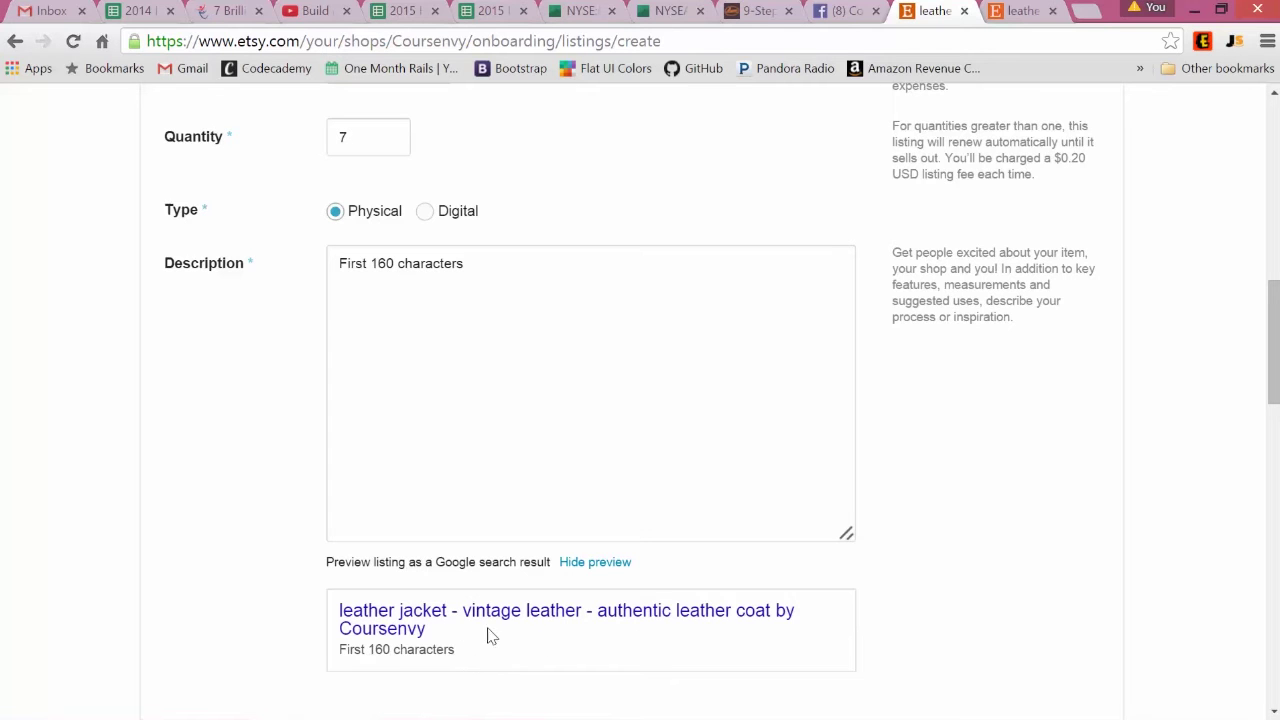
# Step: Add a Size variation on the Other scale with options Large and Medium
pyautogui.scroll(-5, 200, 463)
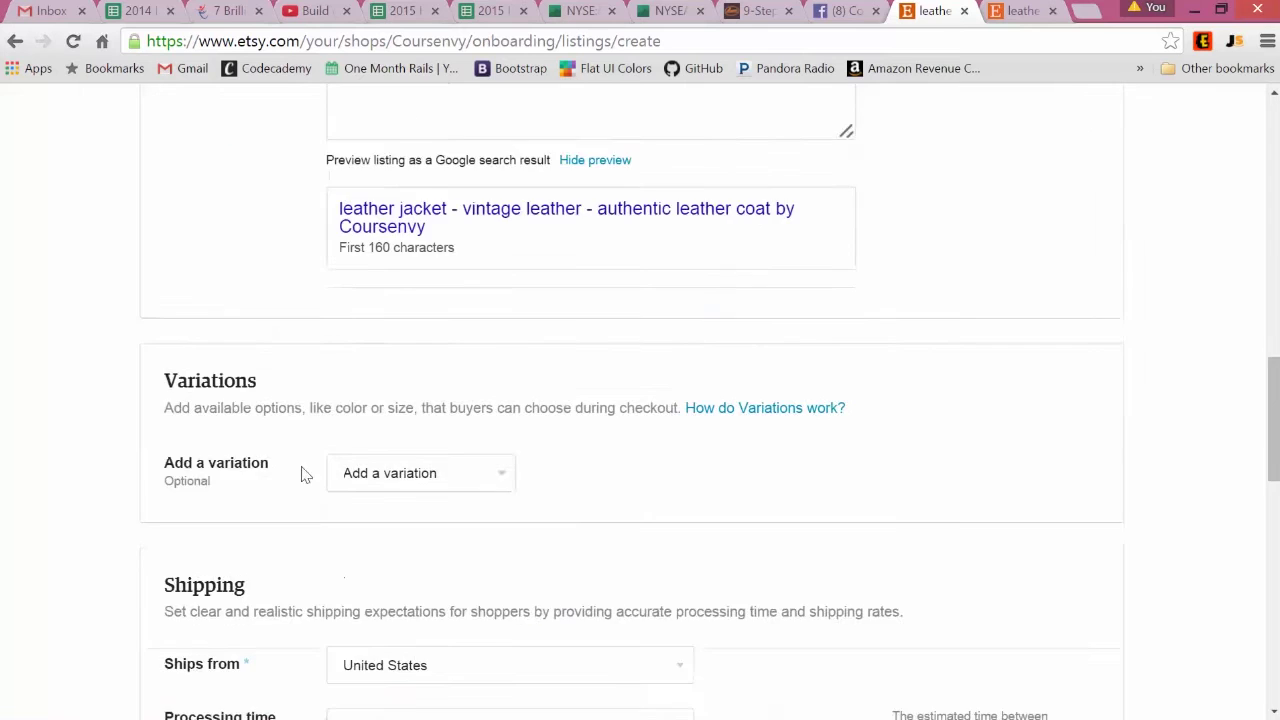
pyautogui.click(482, 382)
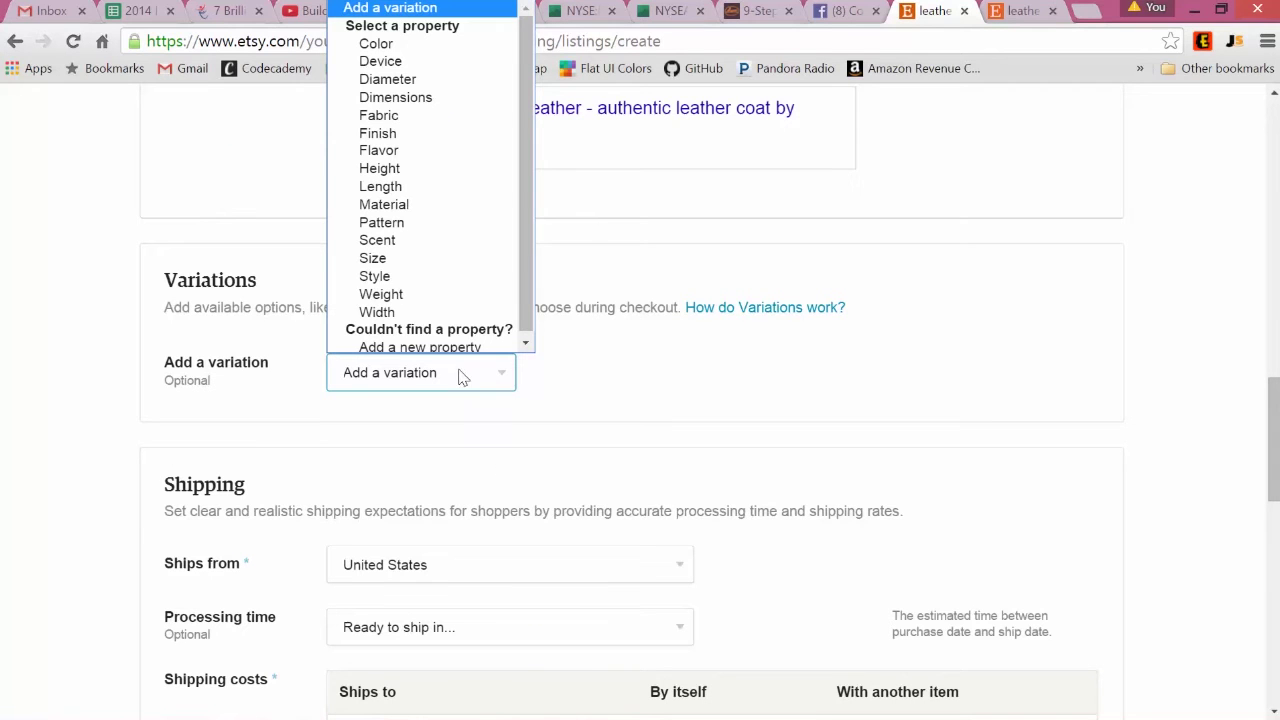
pyautogui.click(385, 260)
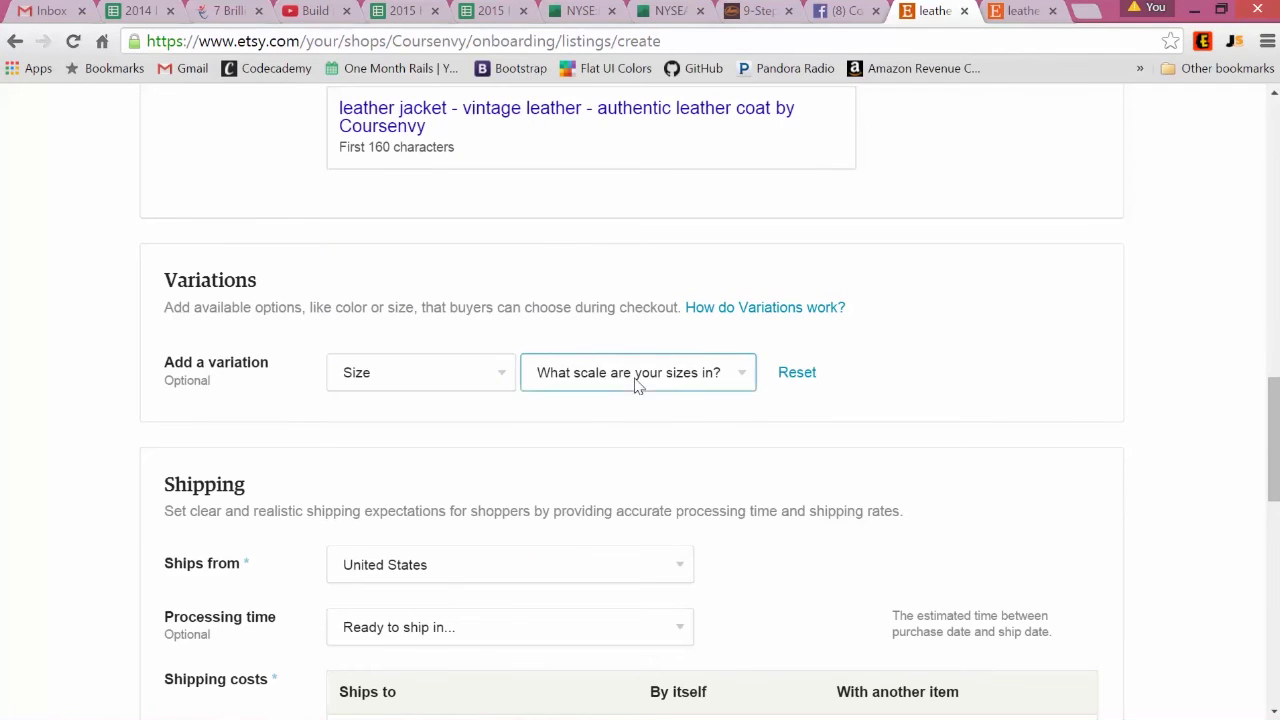
pyautogui.click(600, 372)
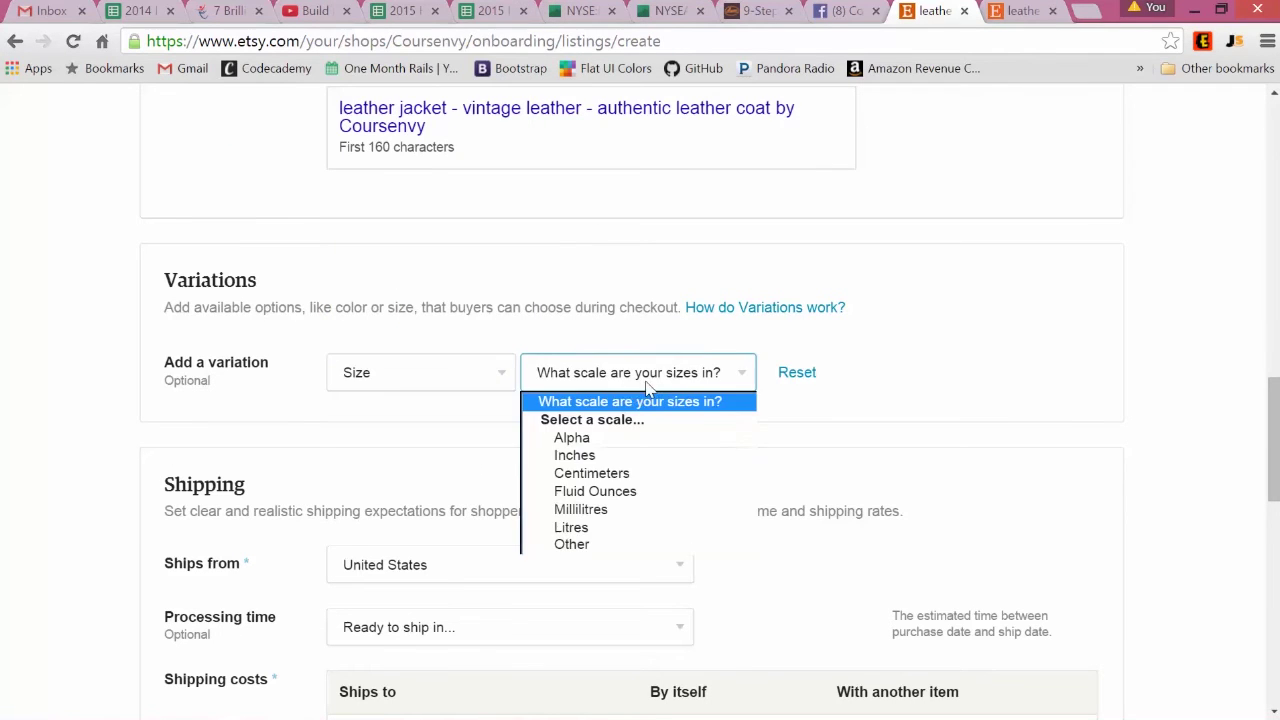
pyautogui.click(604, 545)
pyautogui.write('Large')
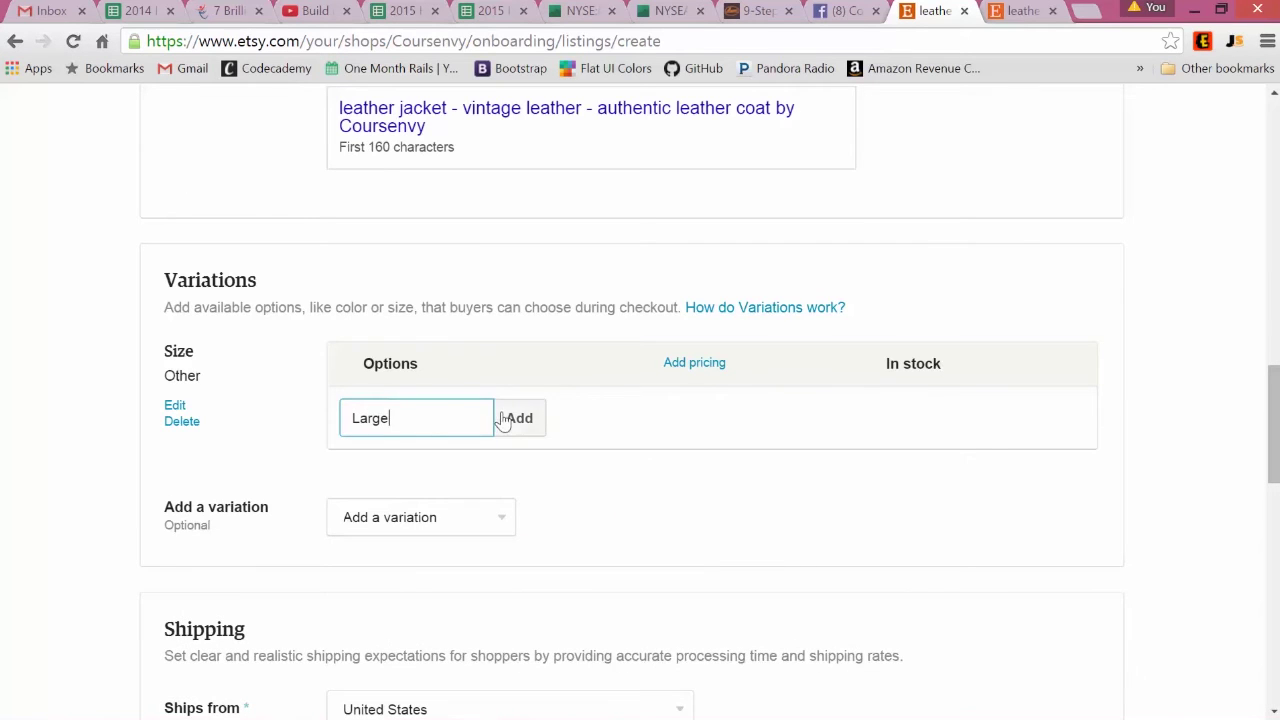
pyautogui.click(516, 418)
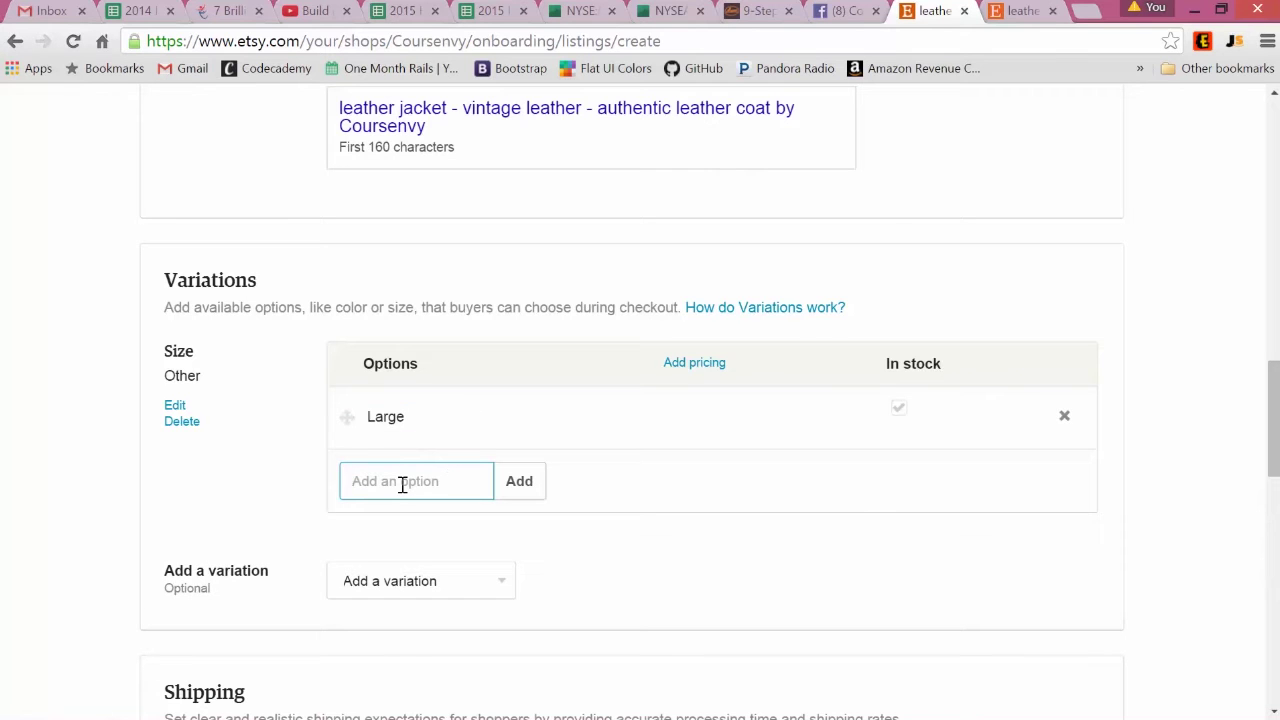
pyautogui.write('Medium')
pyautogui.click(525, 488)
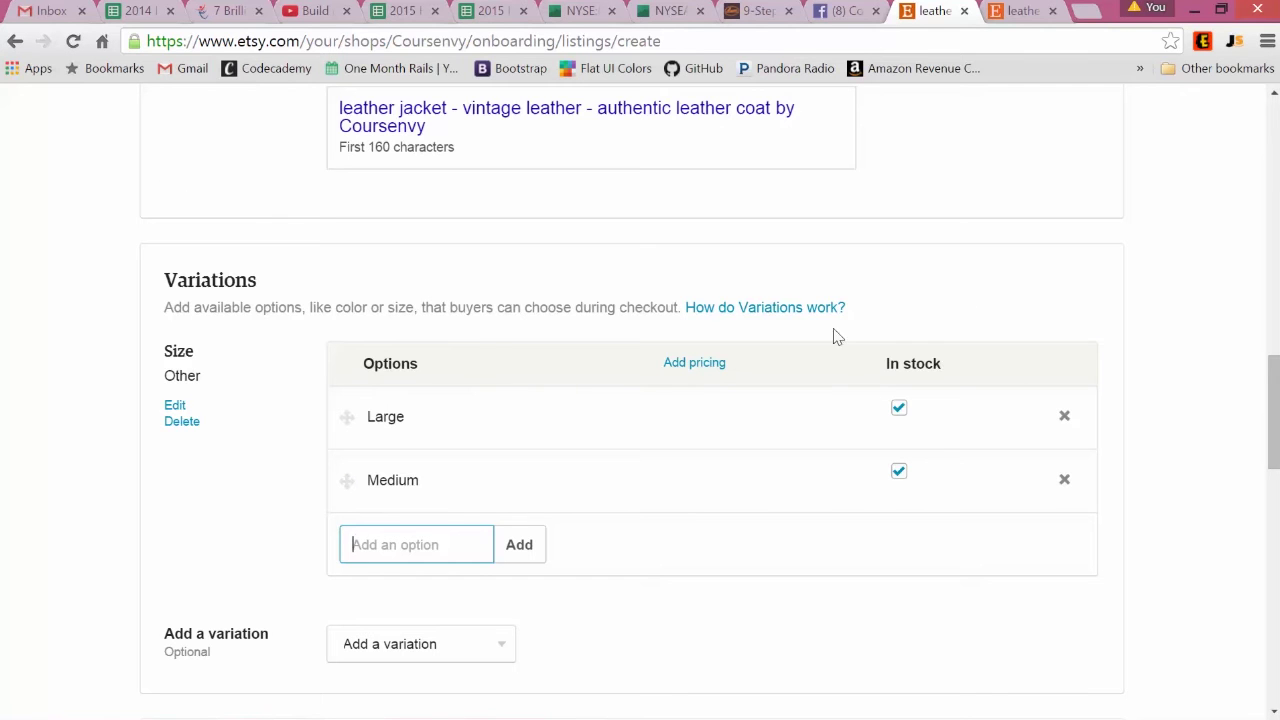
# Step: Set the processing time to 1-3 business days
pyautogui.scroll(-4, 56, 462)
pyautogui.scroll(-1, 56, 462)
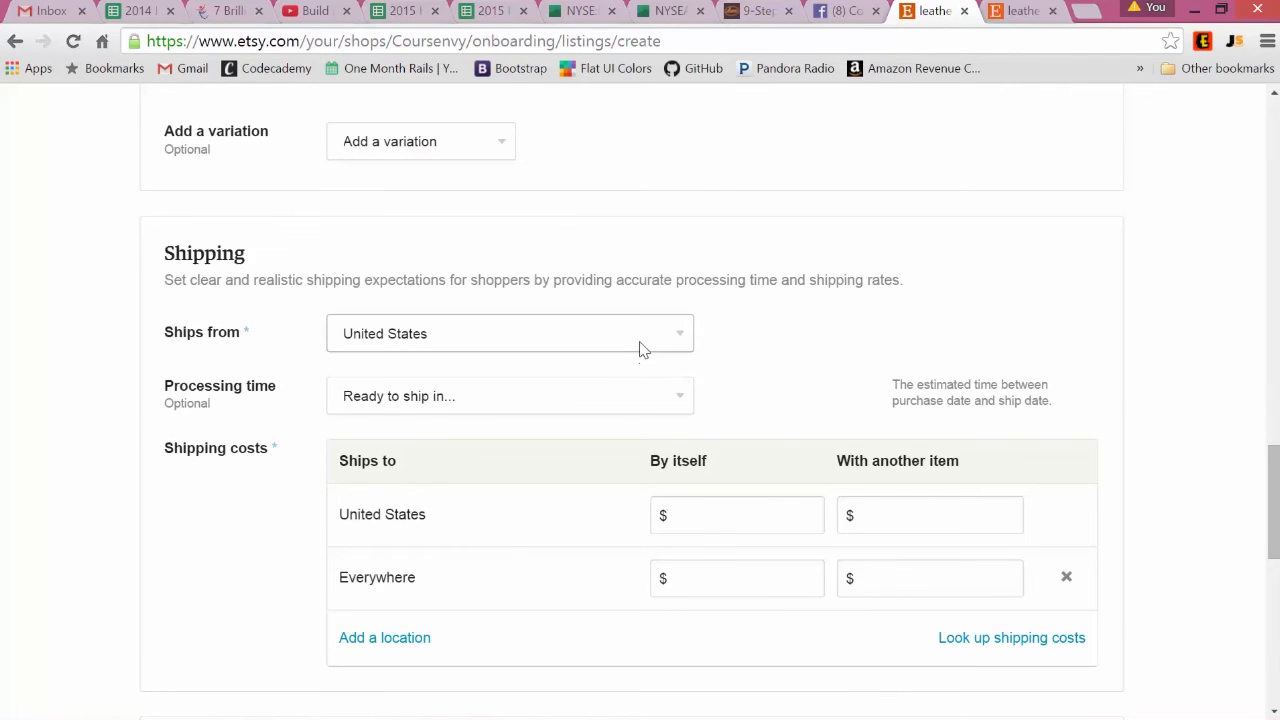
pyautogui.click(566, 399)
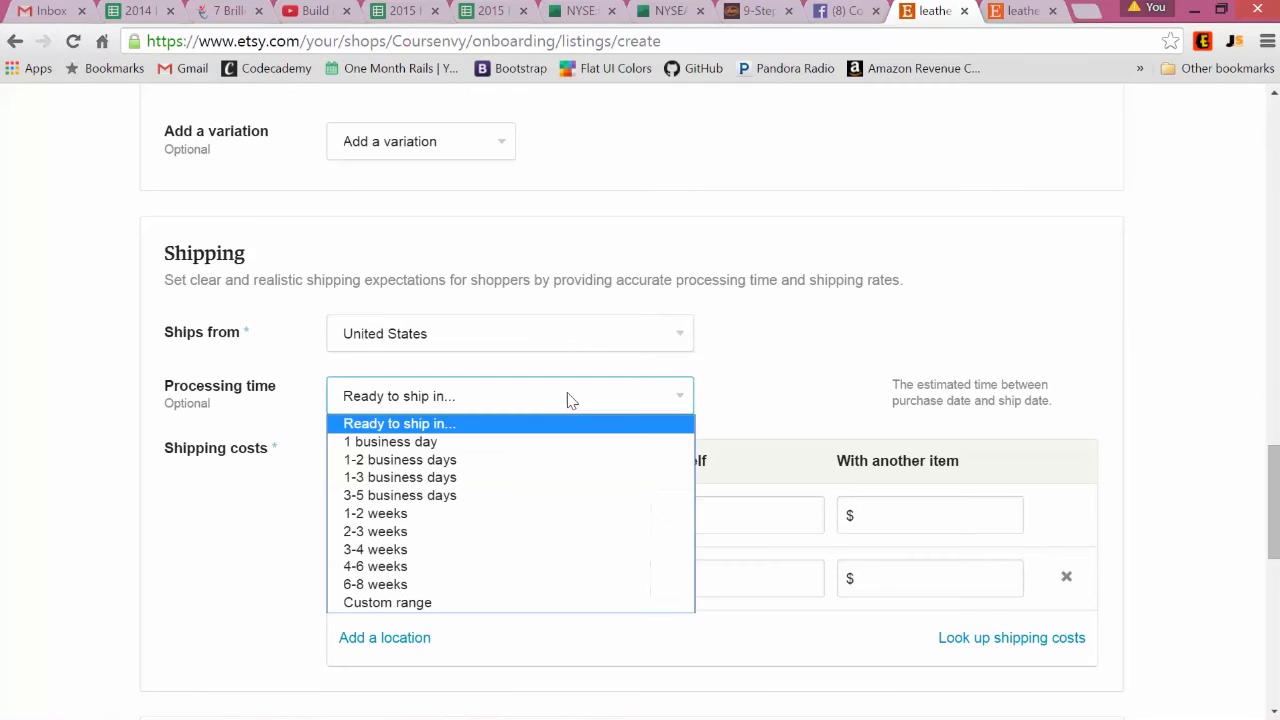
pyautogui.click(455, 479)
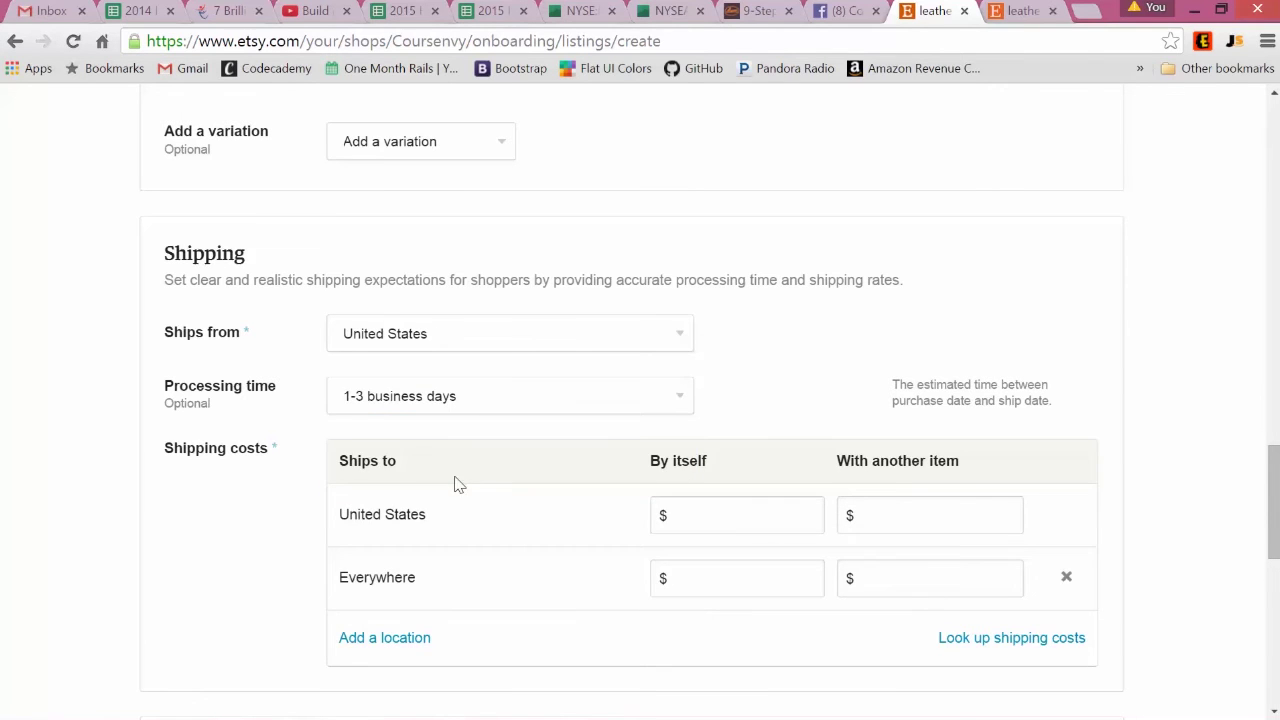
# Step: Set shipping costs to $0 for the United States and $7 for Everywhere else
pyautogui.click(733, 514)
pyautogui.write('0')
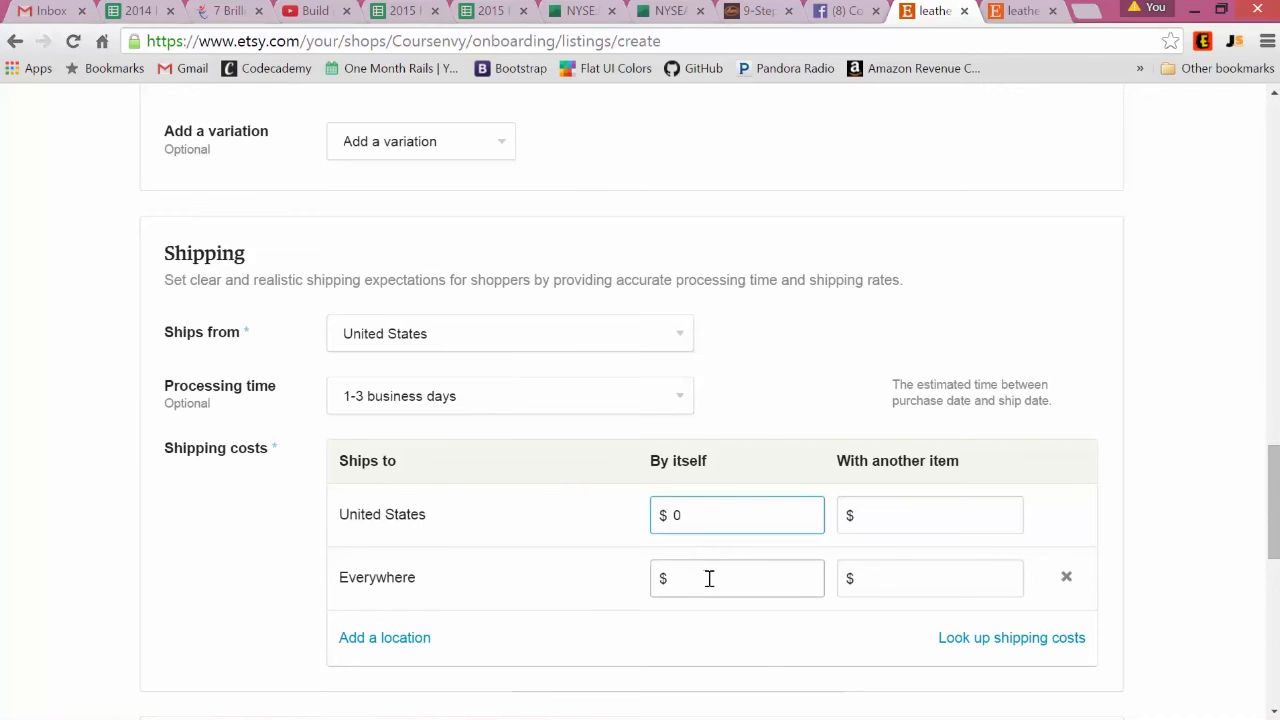
pyautogui.click(709, 577)
pyautogui.write('0')
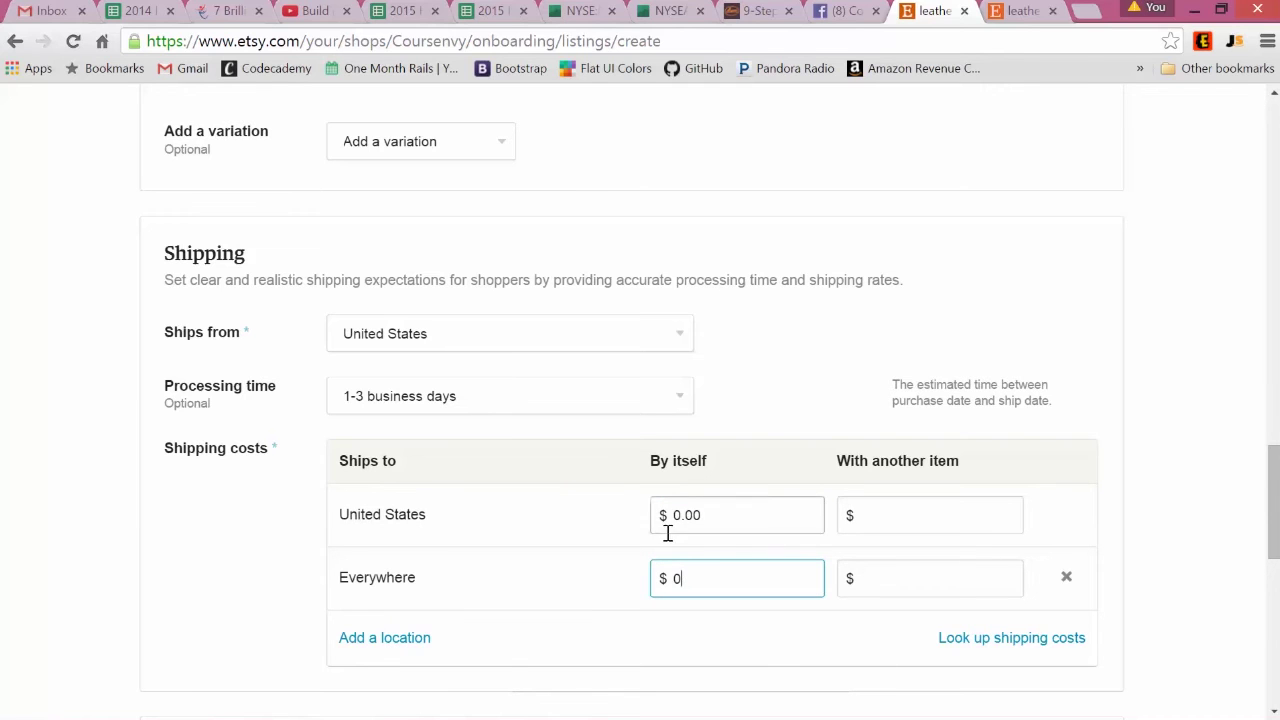
pyautogui.doubleClick(670, 576)
pyautogui.write('7')
# Step: Add the tags 'vintage leather' and 'leather jacket'
pyautogui.click(290, 435)
pyautogui.scroll(-4, 290, 435)
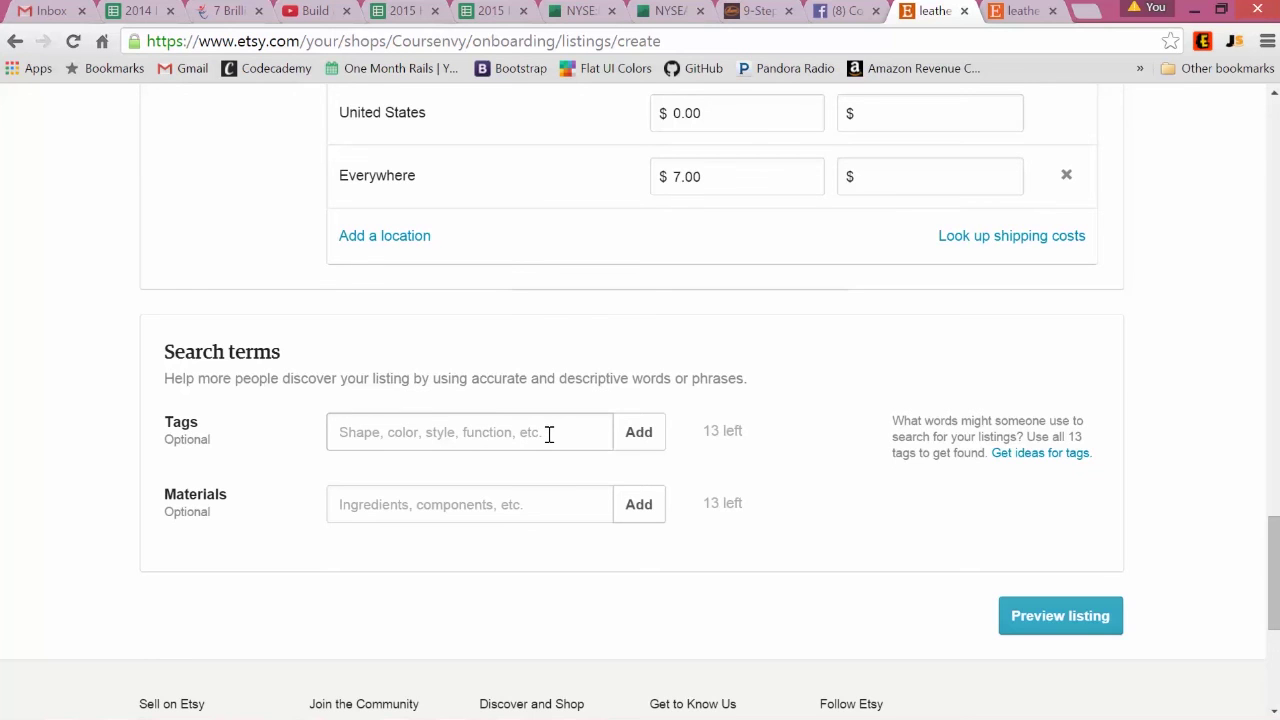
pyautogui.click(549, 434)
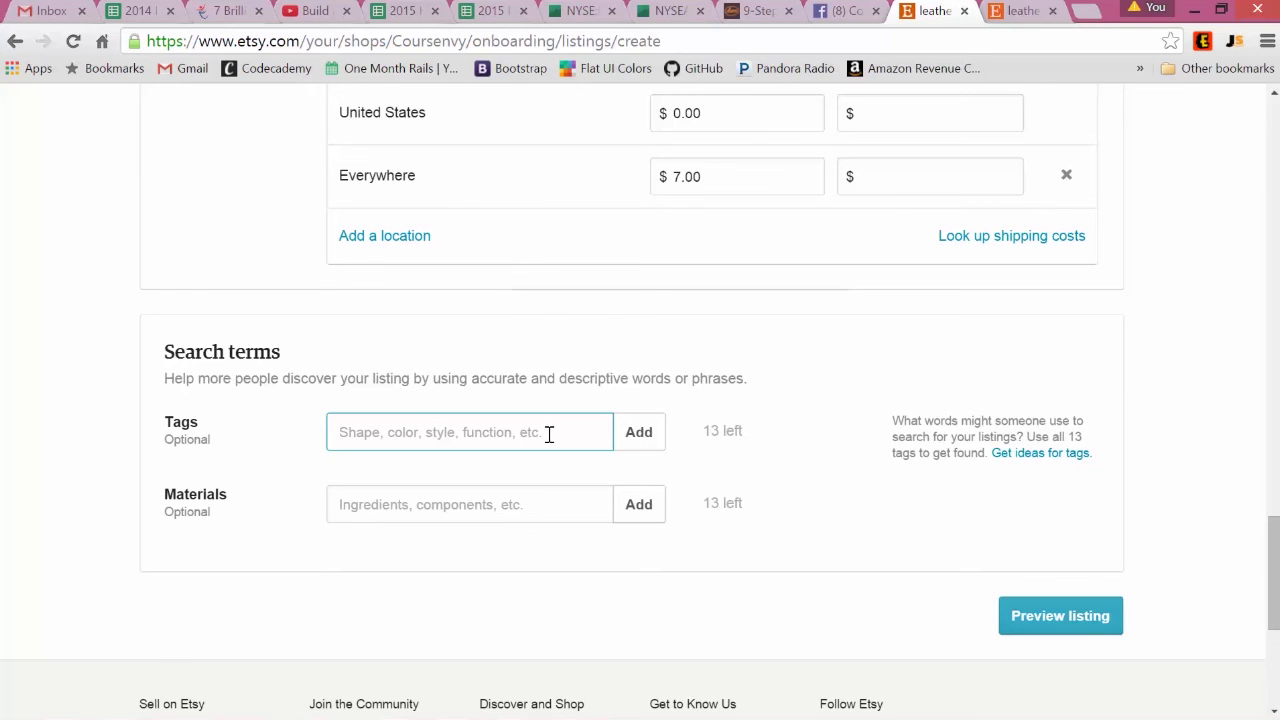
pyautogui.write('vintage')
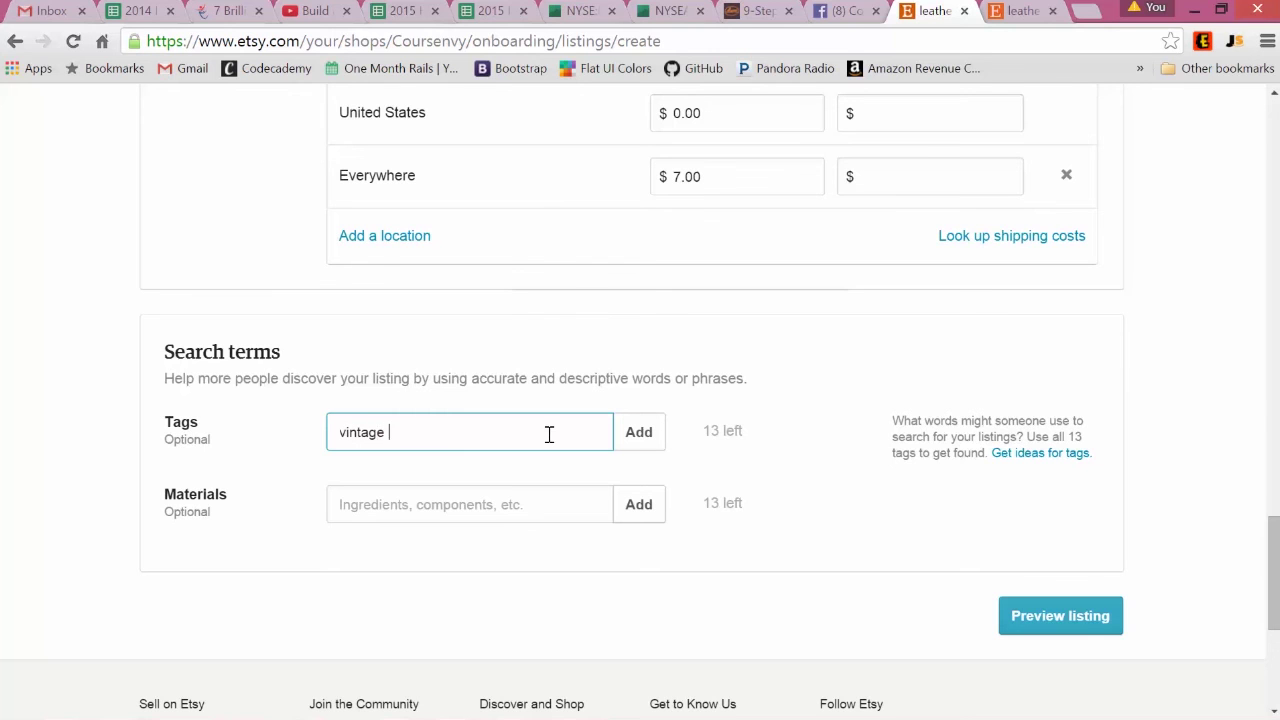
pyautogui.write(' leather')
pyautogui.press('Return')
pyautogui.write('l')
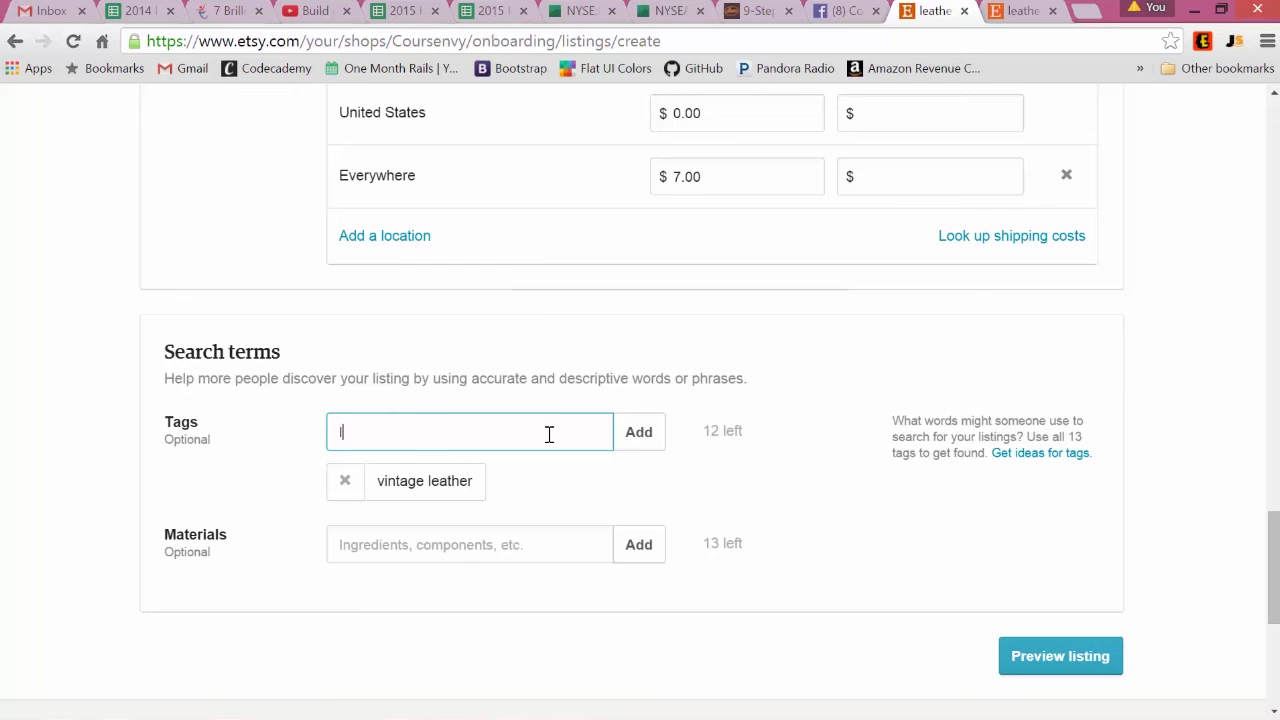
pyautogui.write('eather jacket')
pyautogui.press('Return')
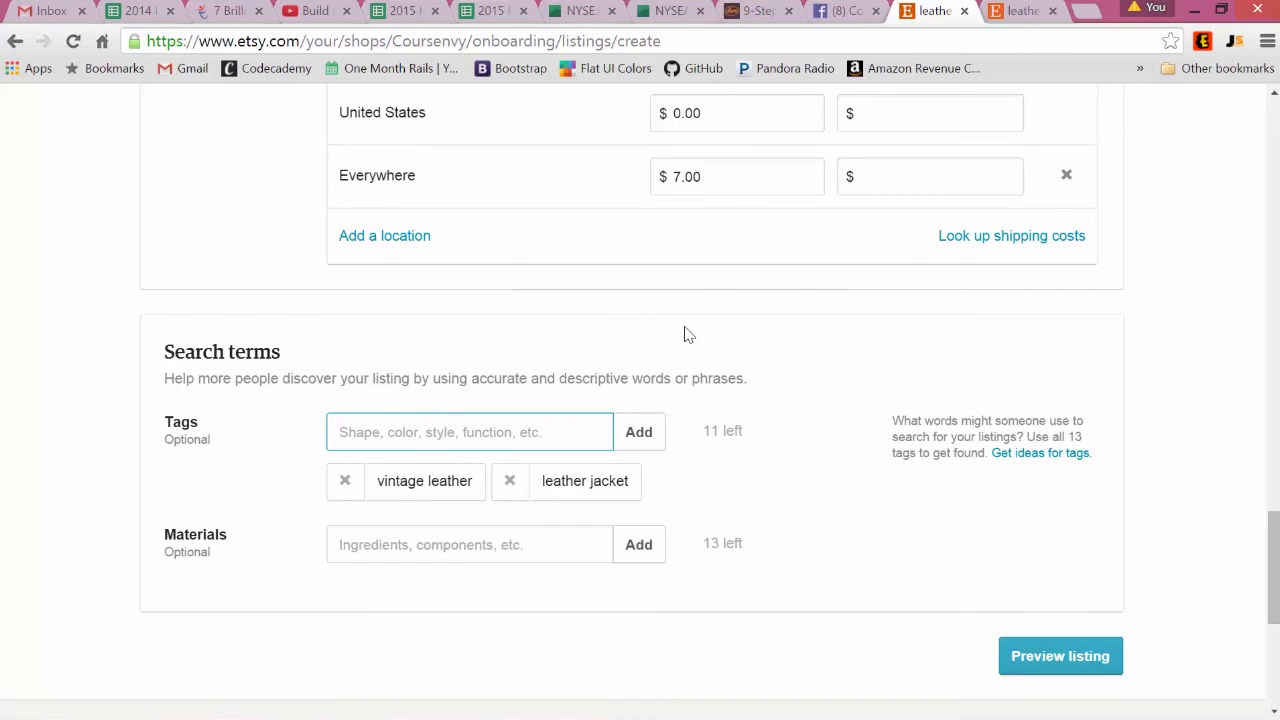